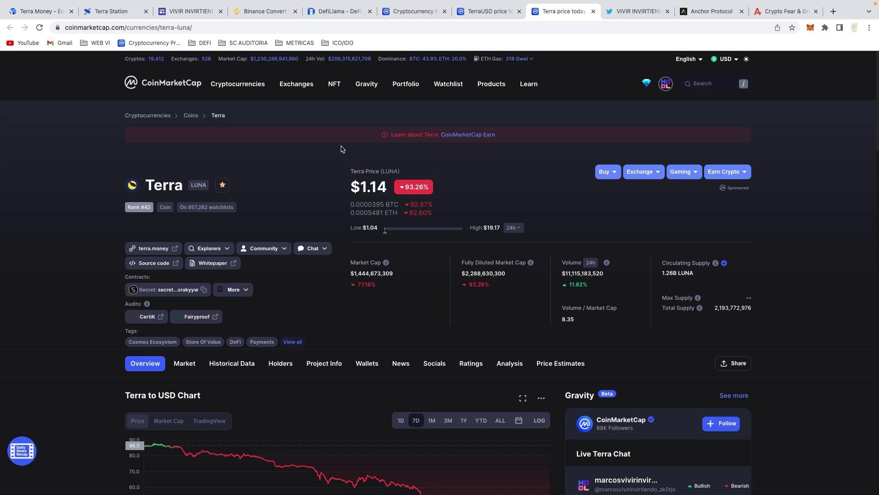
# Step: Review the TVL rankings of DeFi protocols on DefiLlama and the Anchor Protocol dashboard
pyautogui.click(330, 18)
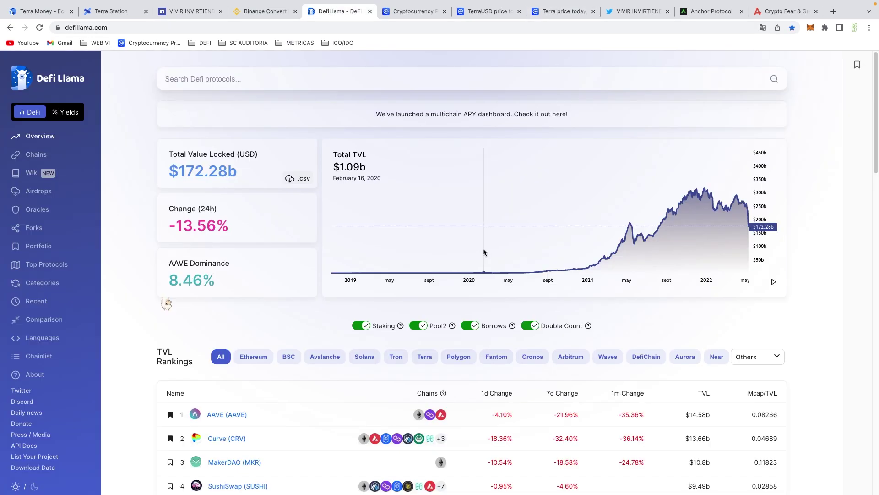
pyautogui.scroll(-6, 148, 362)
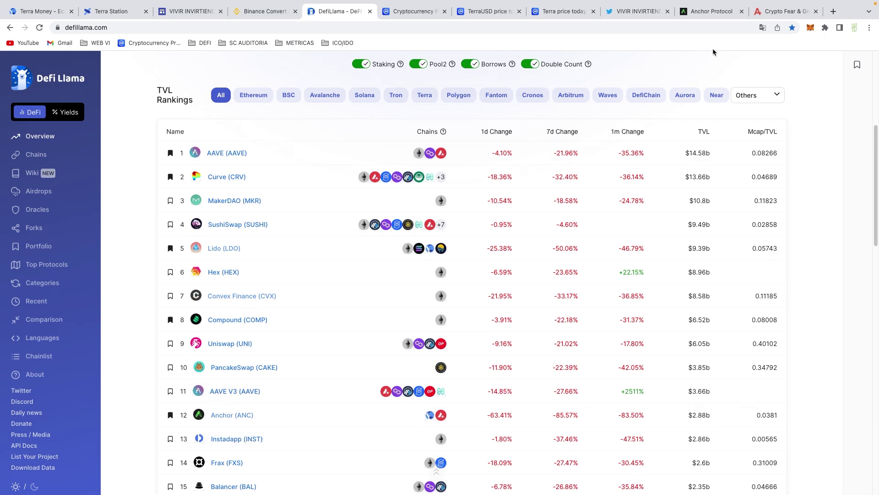
pyautogui.click(711, 11)
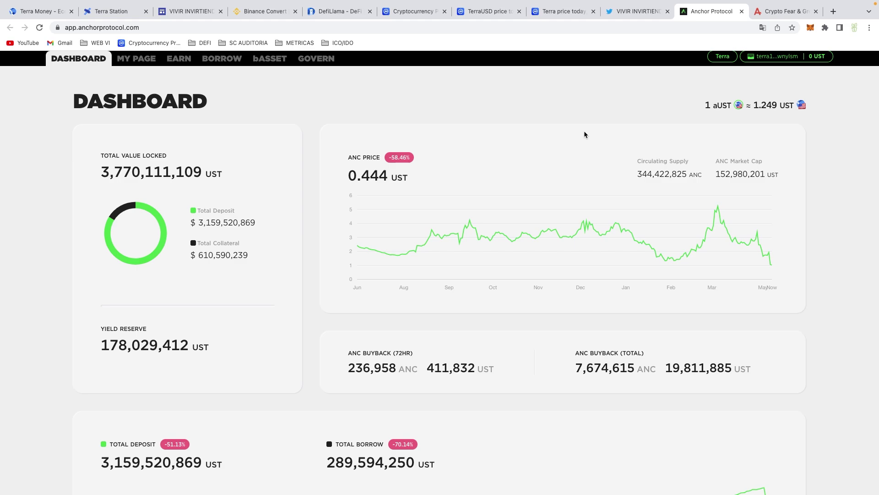
# Step: On Binance Convert, reverse the LUNA to USDT pair and set UST as the currency to receive
pyautogui.click(128, 11)
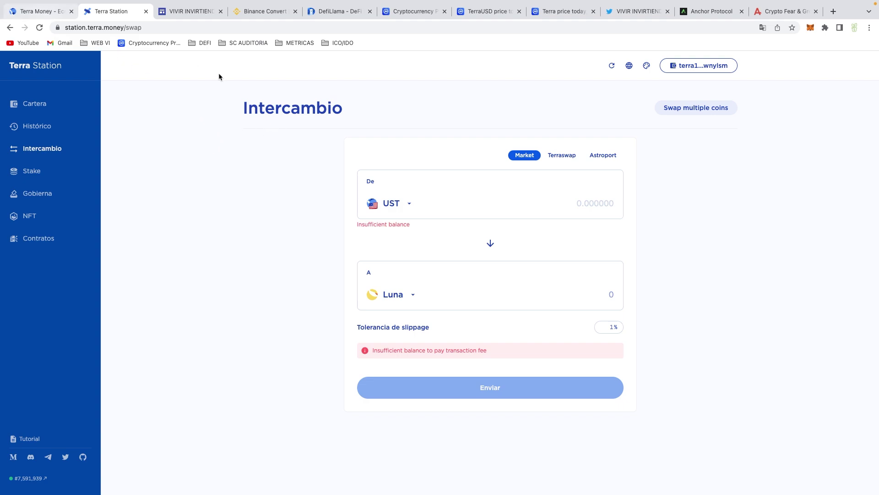
pyautogui.click(256, 11)
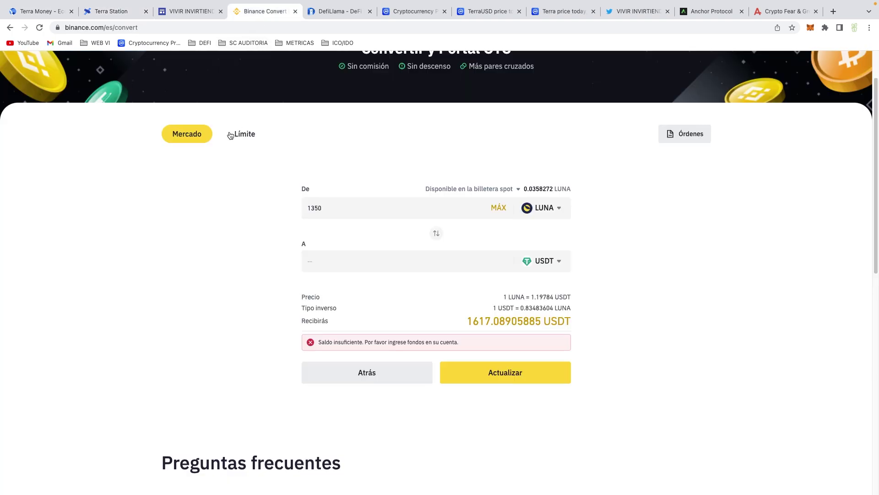
pyautogui.click(435, 236)
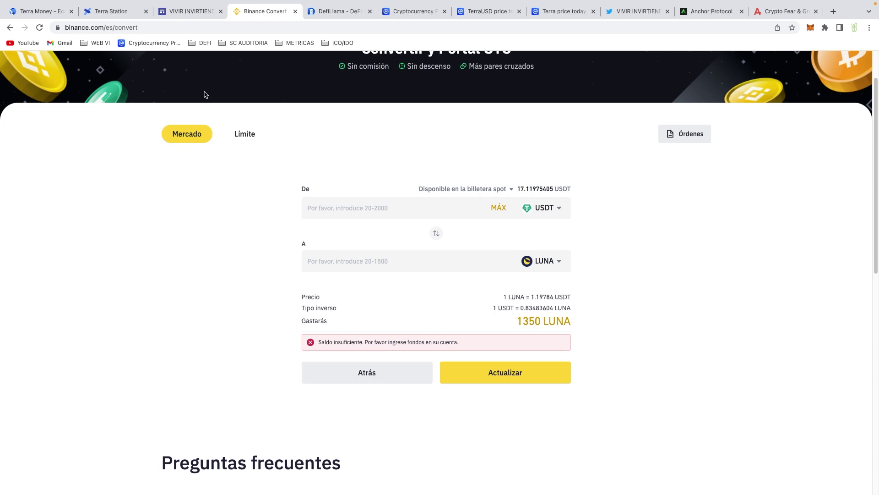
pyautogui.click(545, 260)
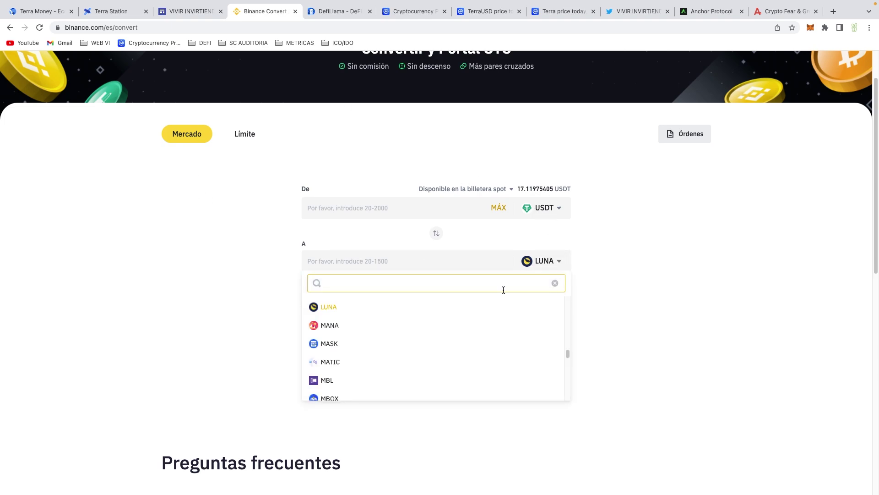
pyautogui.write('ust')
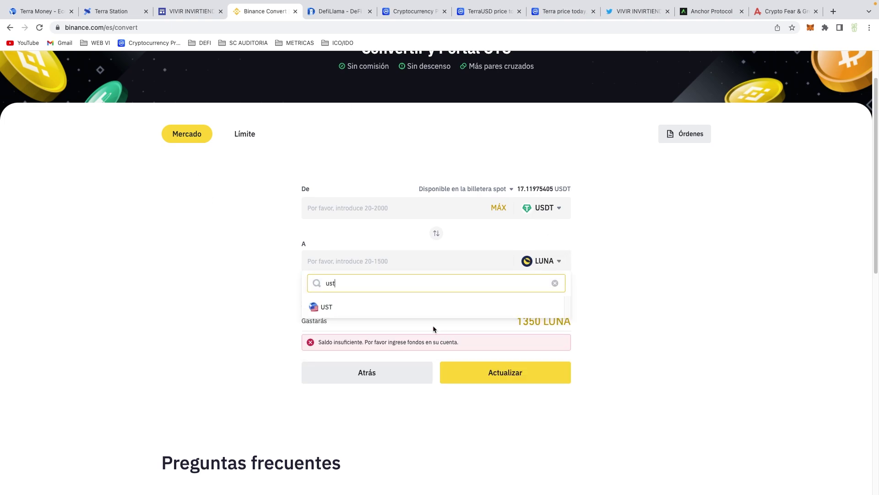
pyautogui.click(416, 313)
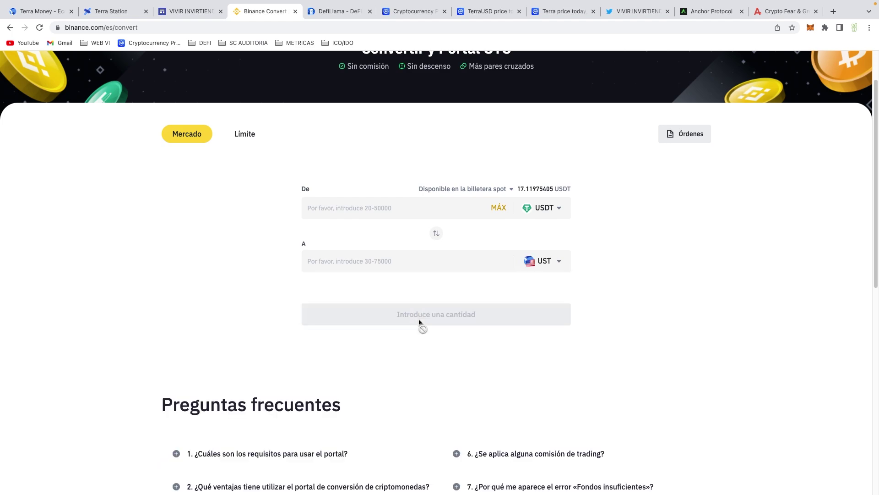
# Step: Preview the conversion of 1000 USDT to UST and highlight the whole-number part of the amount to receive
pyautogui.click(384, 208)
pyautogui.write('1000')
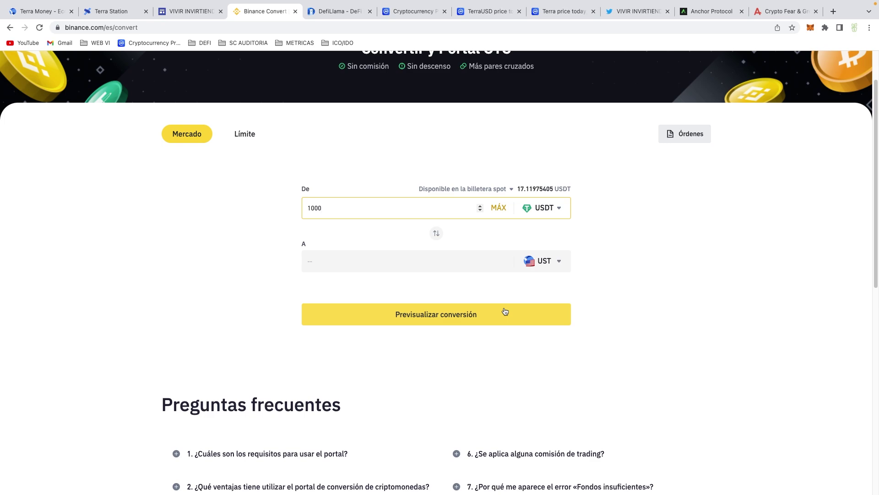
pyautogui.click(471, 319)
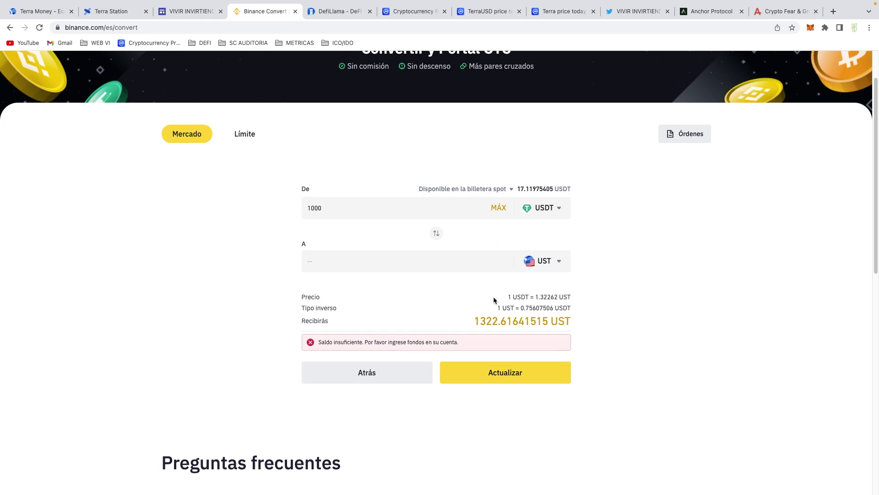
pyautogui.moveTo(465, 323); pyautogui.dragTo(497, 323)
# Step: On the Terra Station swap page, enter 1322 UST to exchange for Luna and quote it through Terraswap
pyautogui.click(825, 29)
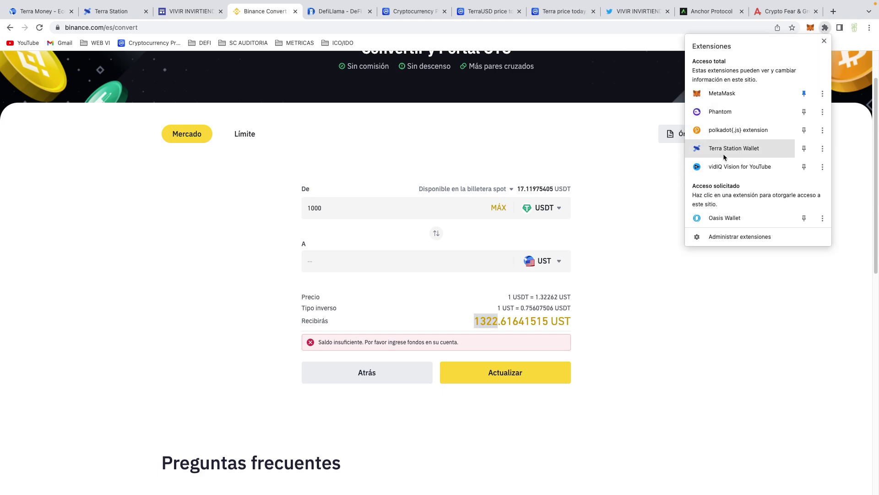
pyautogui.click(115, 11)
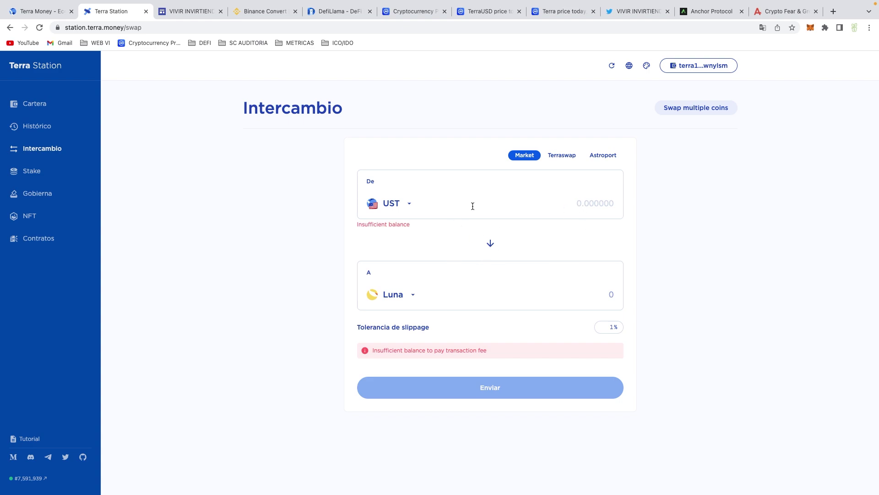
pyautogui.click(591, 212)
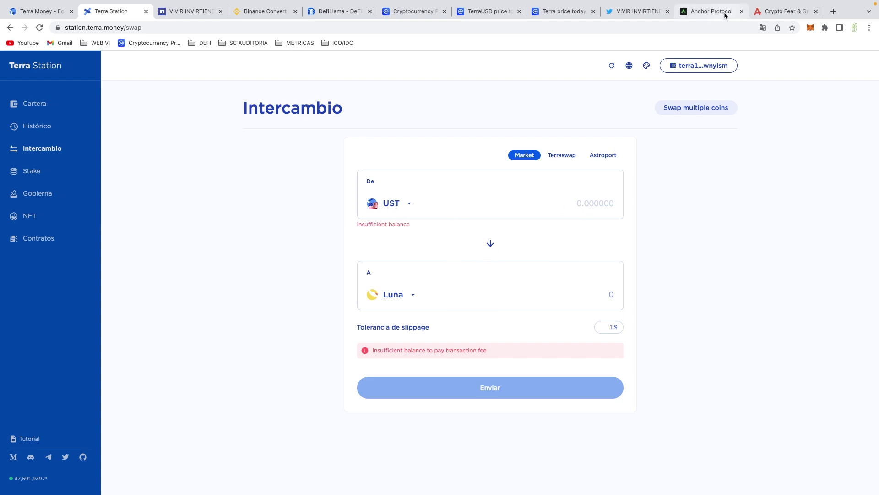
pyautogui.click(259, 11)
pyautogui.click(120, 11)
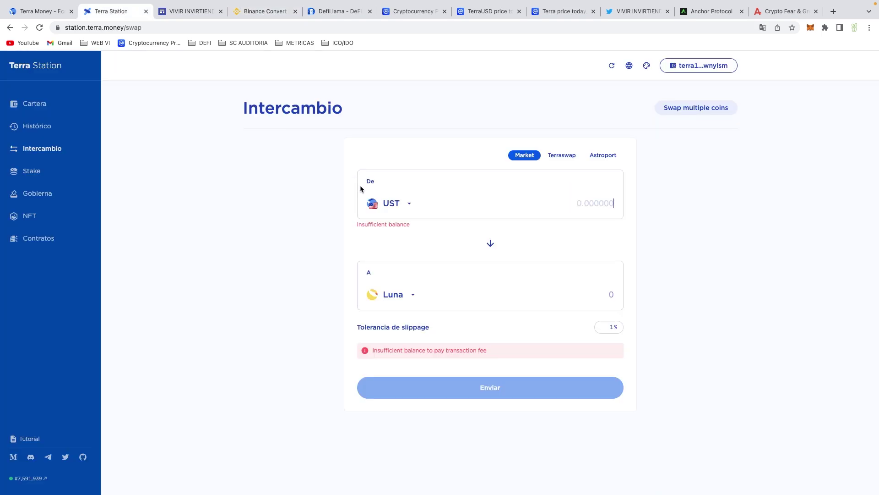
pyautogui.click(495, 204)
pyautogui.write('1322')
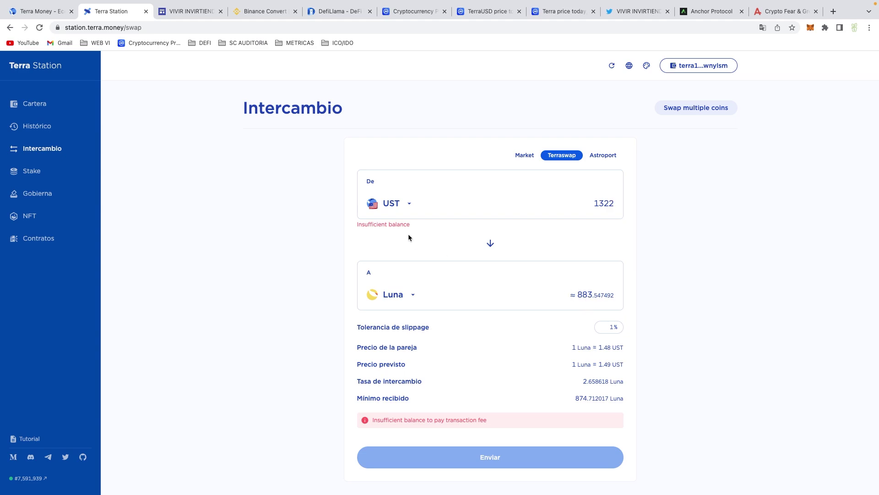
# Step: Return to Binance Convert and set the conversion pair from LUNA to USDT
pyautogui.click(265, 11)
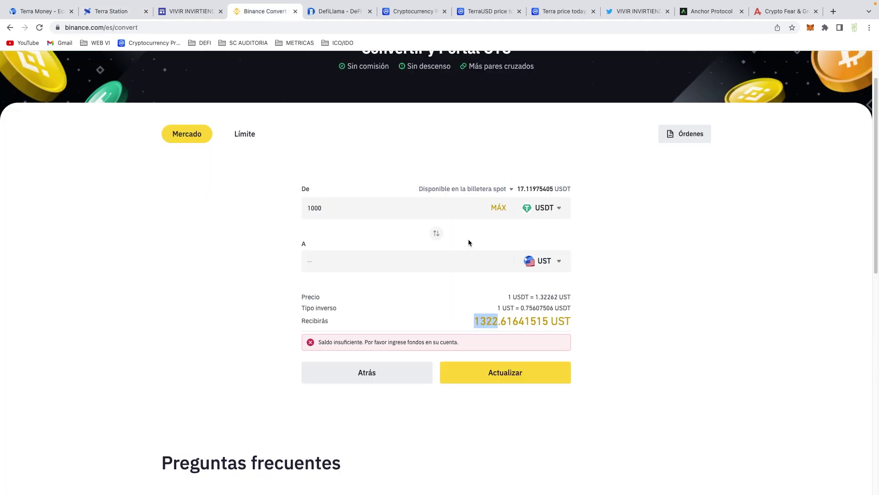
pyautogui.click(438, 238)
pyautogui.click(553, 214)
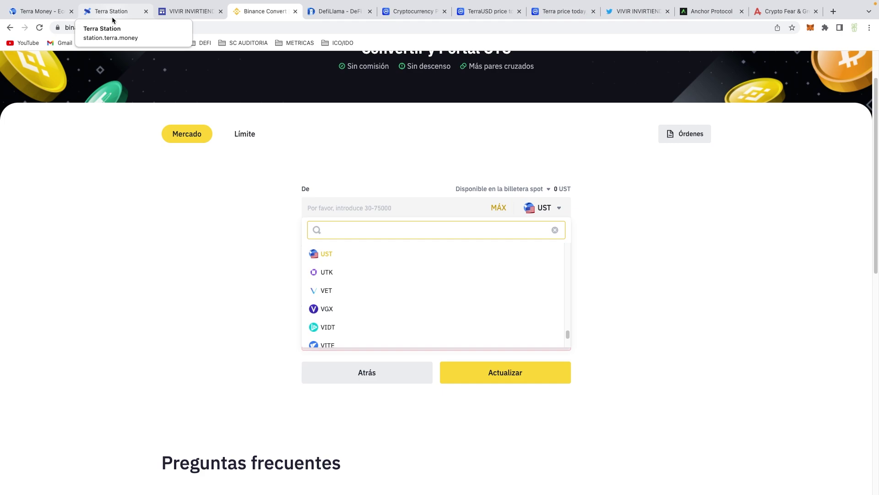
pyautogui.write('luna')
pyautogui.click(328, 254)
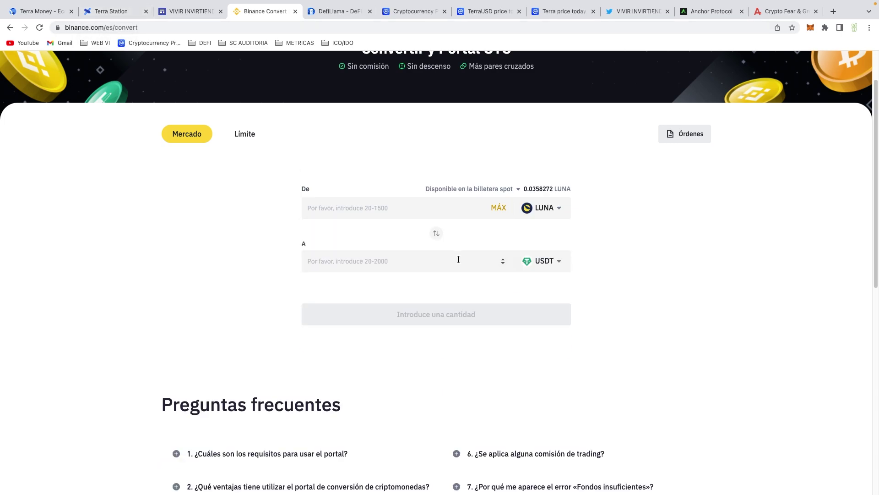
# Step: Check the quoted Luna amount in Terra Station and preview converting 883 LUNA to USDT on Binance
pyautogui.click(403, 204)
pyautogui.click(111, 11)
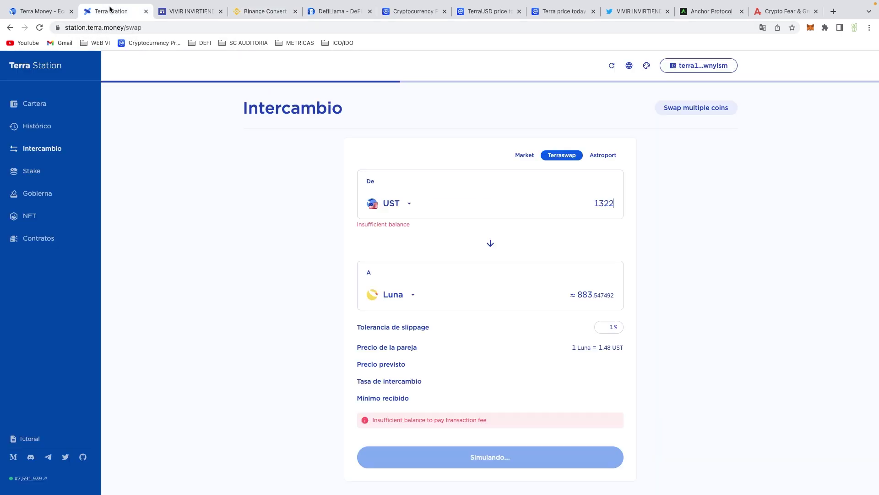
pyautogui.click(255, 14)
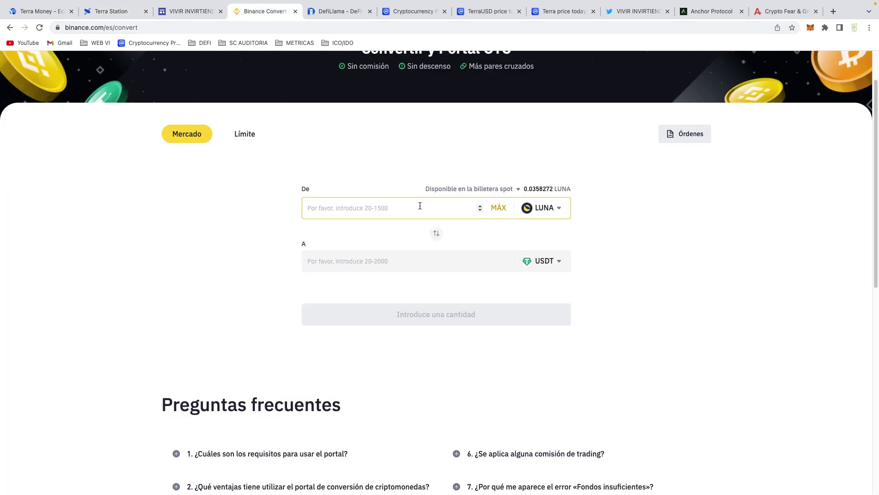
pyautogui.write('883')
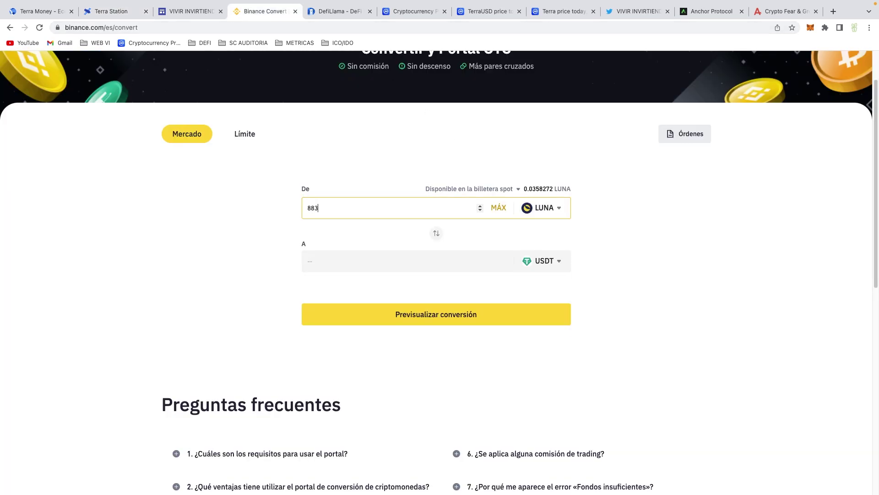
pyautogui.click(436, 320)
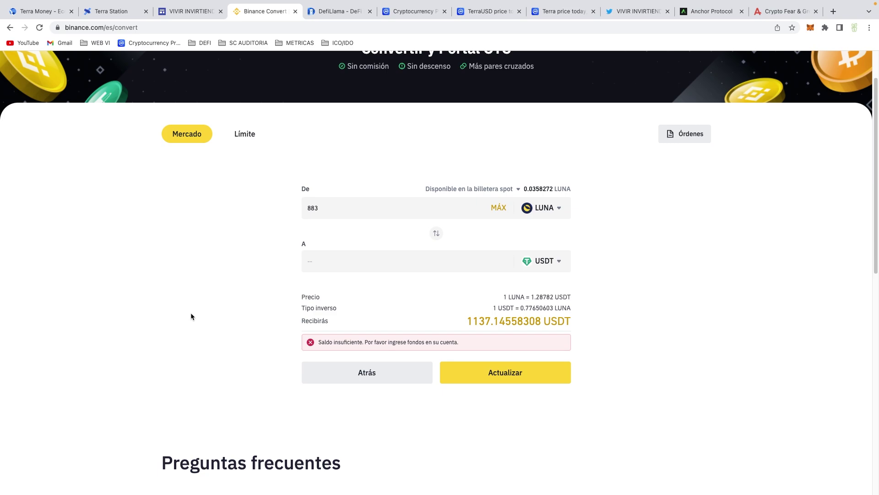
# Step: Change the conversion pair back to USDT to UST and preview the conversion of 1000 USDT
pyautogui.click(556, 208)
pyautogui.write('ust')
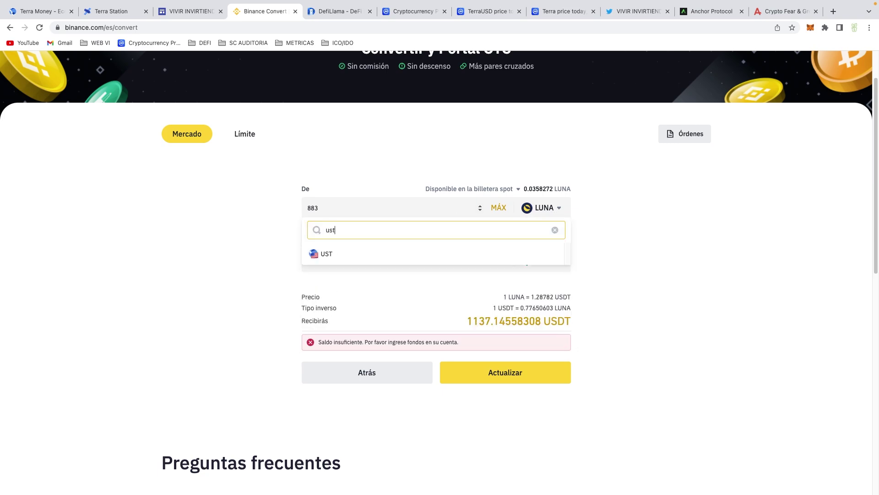
pyautogui.click(321, 254)
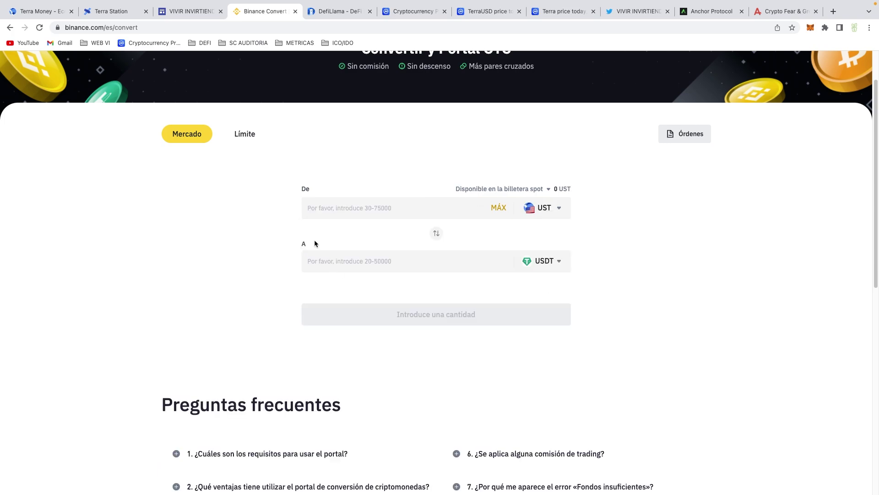
pyautogui.click(437, 234)
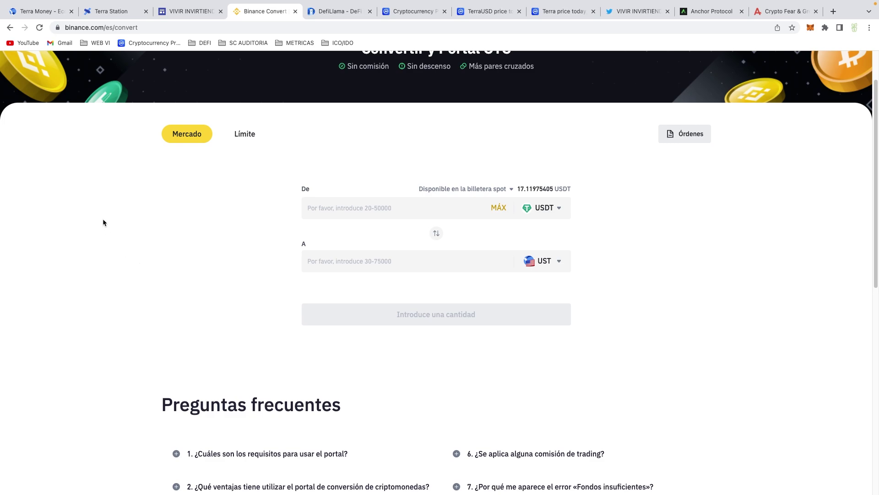
pyautogui.click(322, 212)
pyautogui.write('1000')
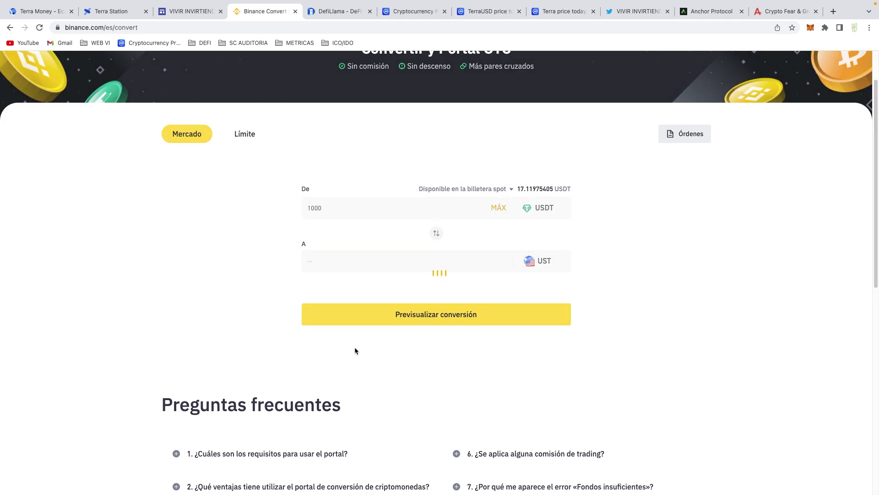
pyautogui.click(514, 314)
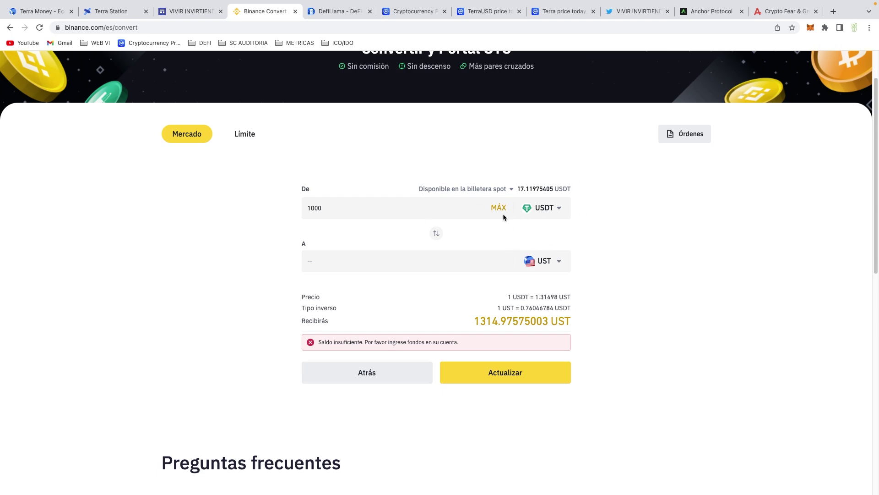
# Step: Check the token balances in the Terra Station Wallet extension and switch the Terra Station swap quote to Market
pyautogui.click(827, 29)
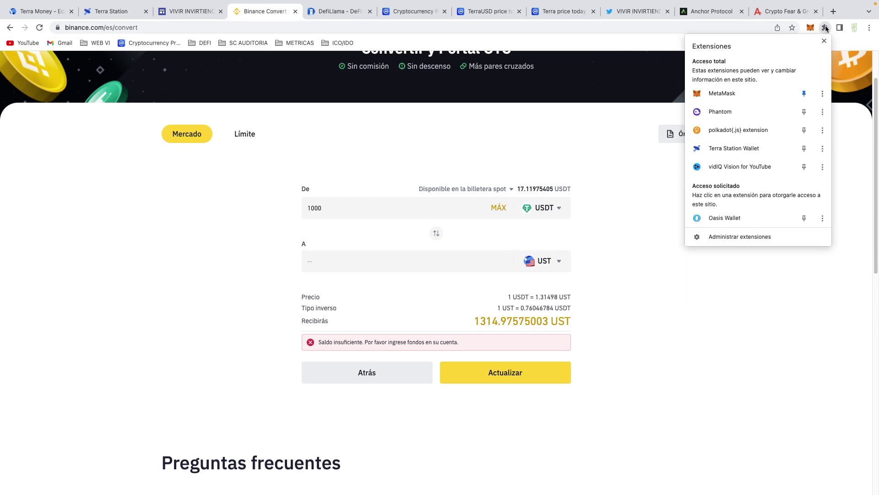
pyautogui.click(736, 150)
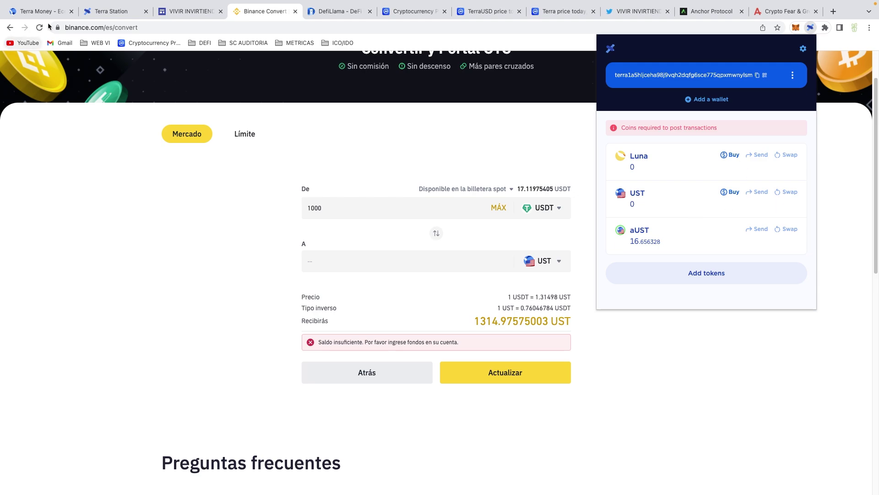
pyautogui.click(110, 11)
pyautogui.click(521, 155)
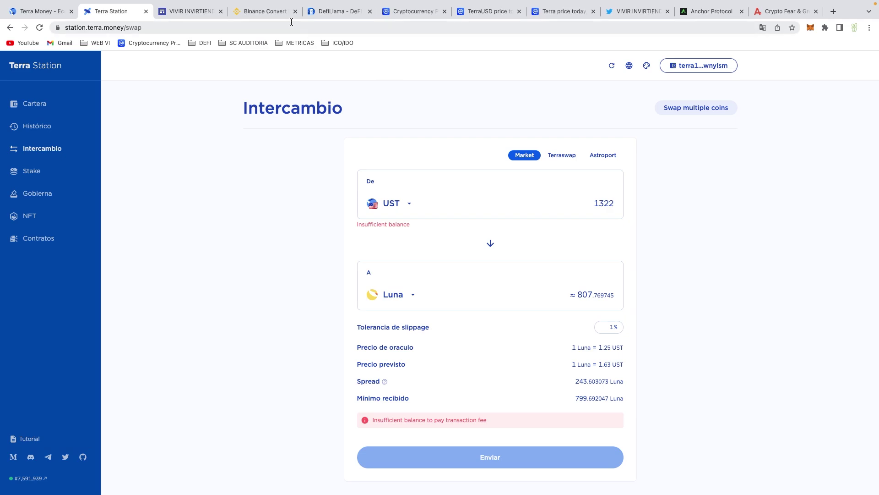
# Step: Revisit the Binance conversion quote and examine the current TerraUSD (UST) price on CoinMarketCap
pyautogui.click(264, 11)
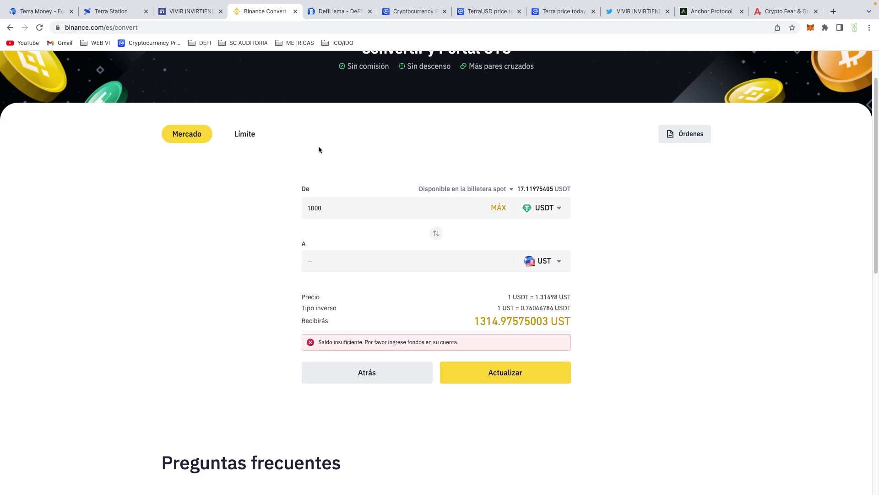
pyautogui.click(488, 11)
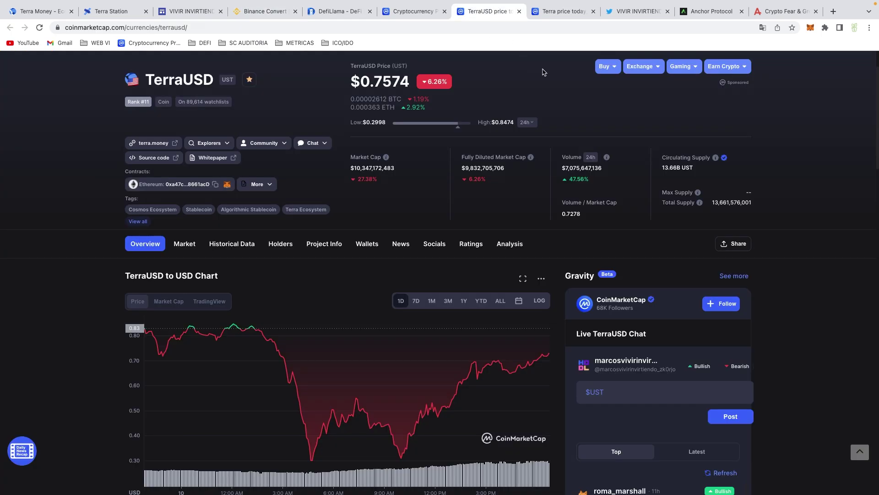
pyautogui.scroll(3, 521, 109)
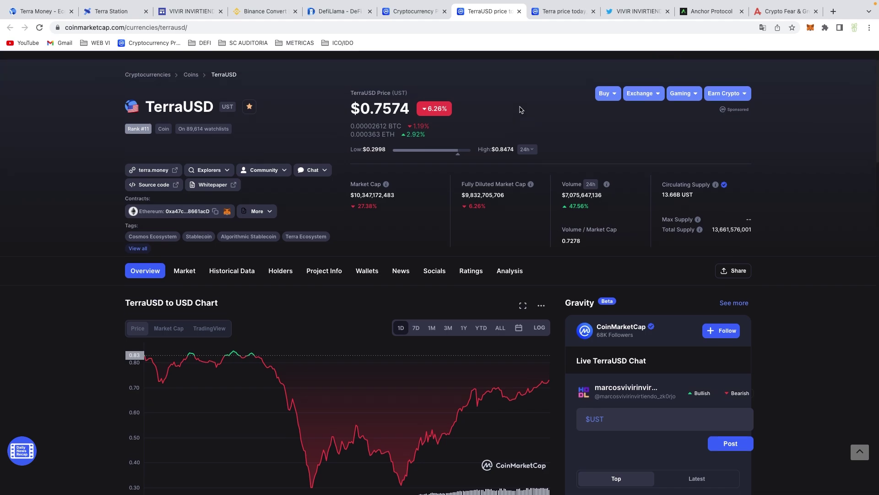
pyautogui.moveTo(360, 149); pyautogui.dragTo(390, 151)
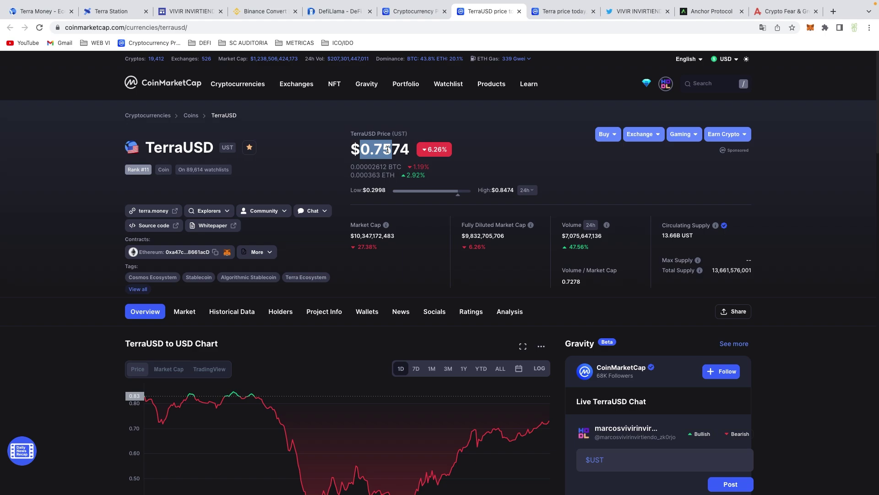
pyautogui.click(480, 146)
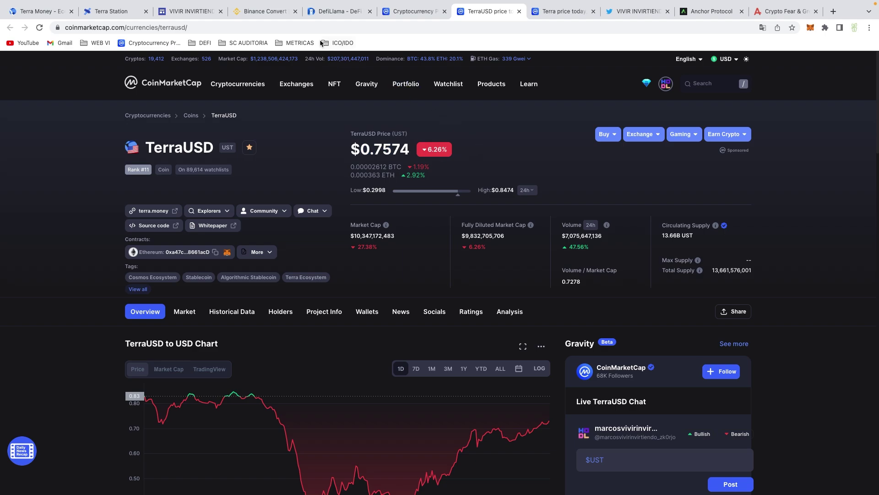
# Step: Review the Terra (LUNA) price and 7-day chart on CoinMarketCap, and view the VIVIR INVIRTIENDO thread about #BTC on Twitter
pyautogui.click(549, 11)
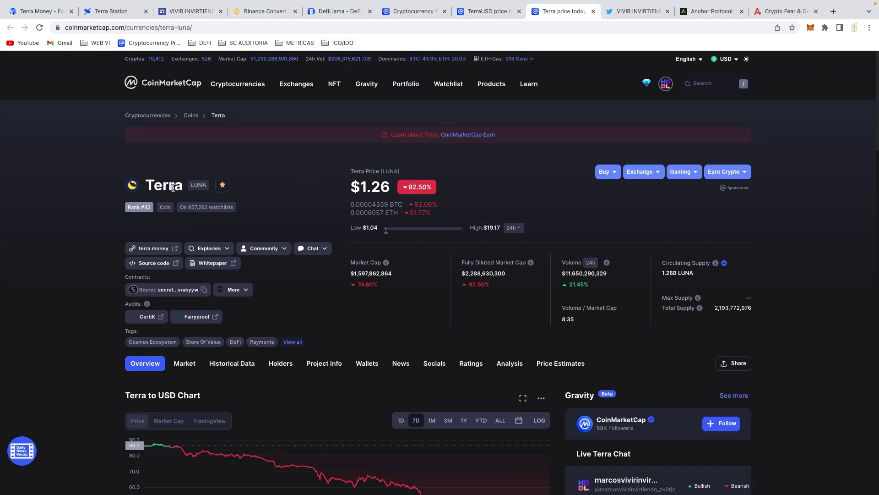
pyautogui.scroll(-3, 123, 203)
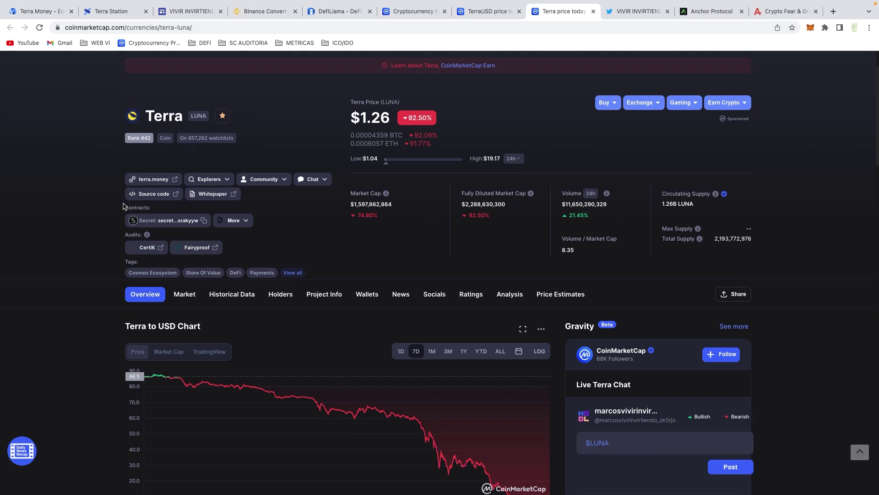
pyautogui.scroll(-2, 118, 210)
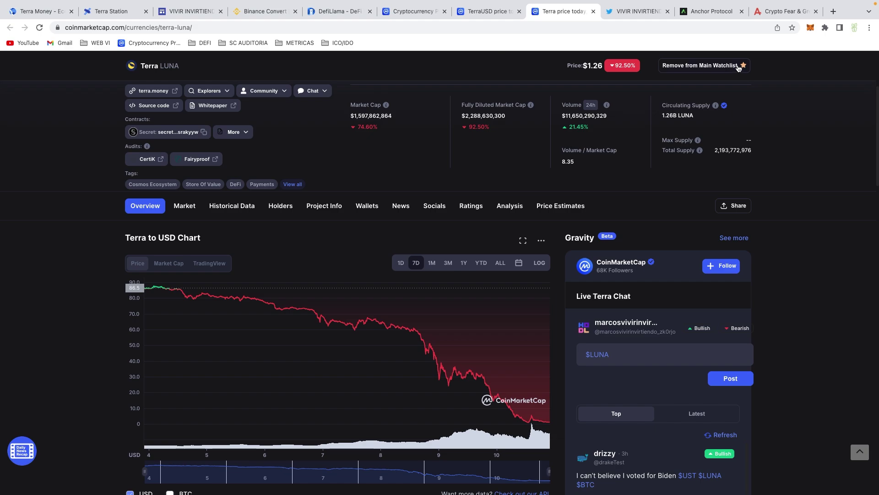
pyautogui.click(646, 14)
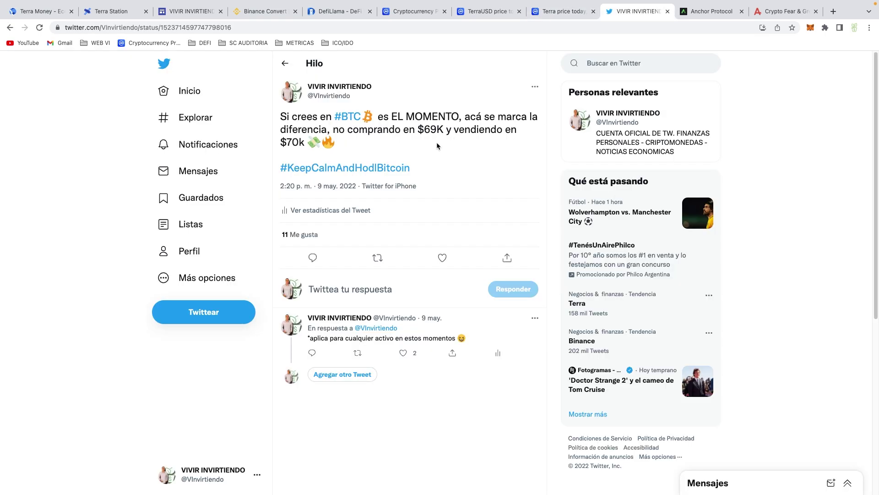